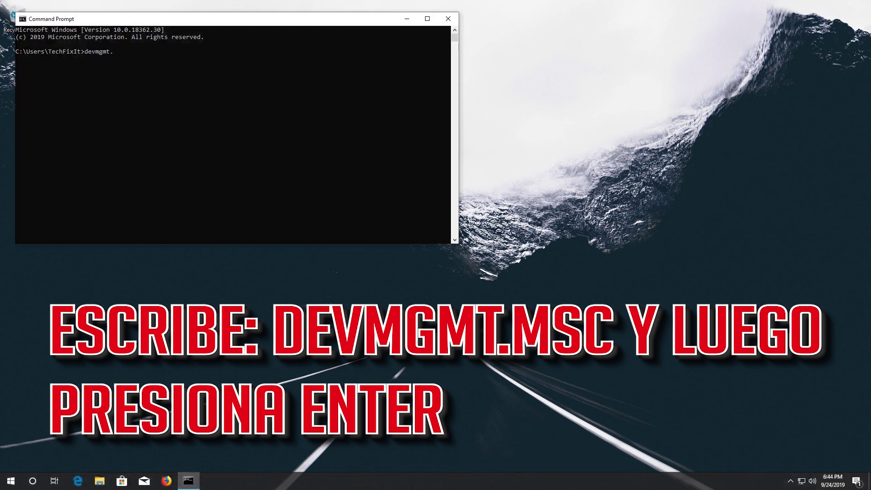
Launch Device Manager with the devmgmt.msc command and move focus to its device tree.
text(msc)
key(Return)
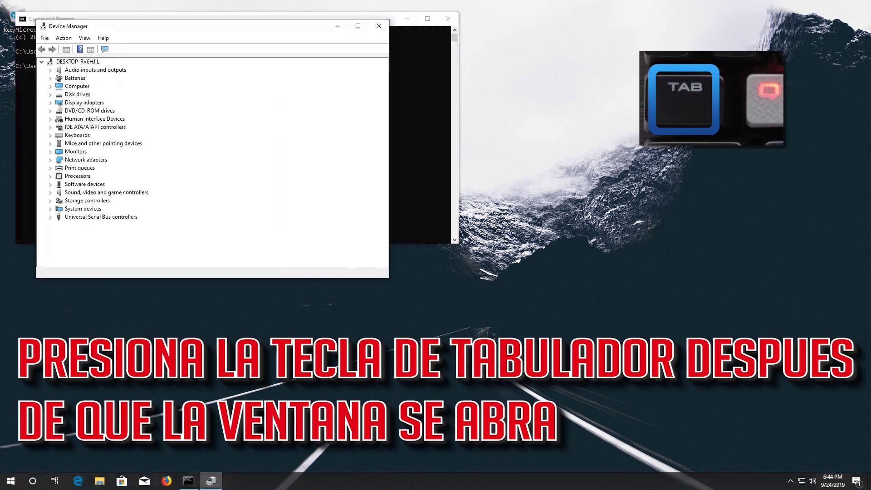
key(Tab)
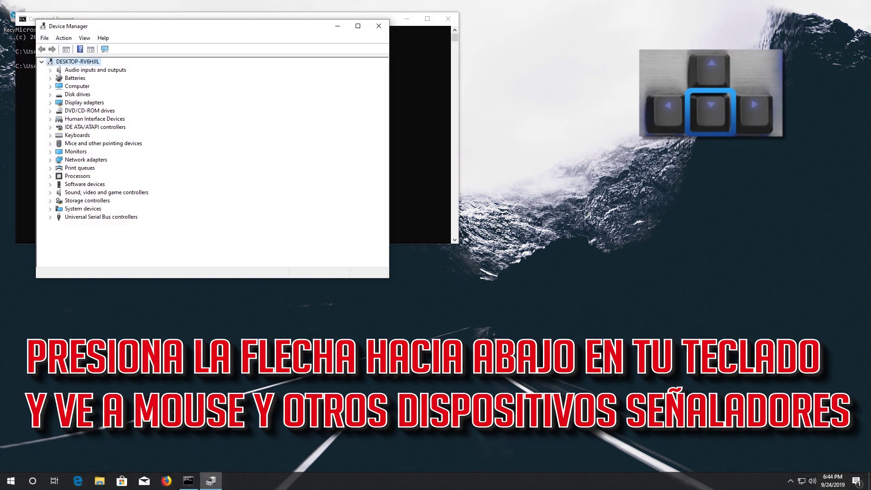
Expand the Mice and other pointing devices category in the device tree.
key(Down)
key(Down)
key(Down)
key(Down)
key(Down)
key(Down)
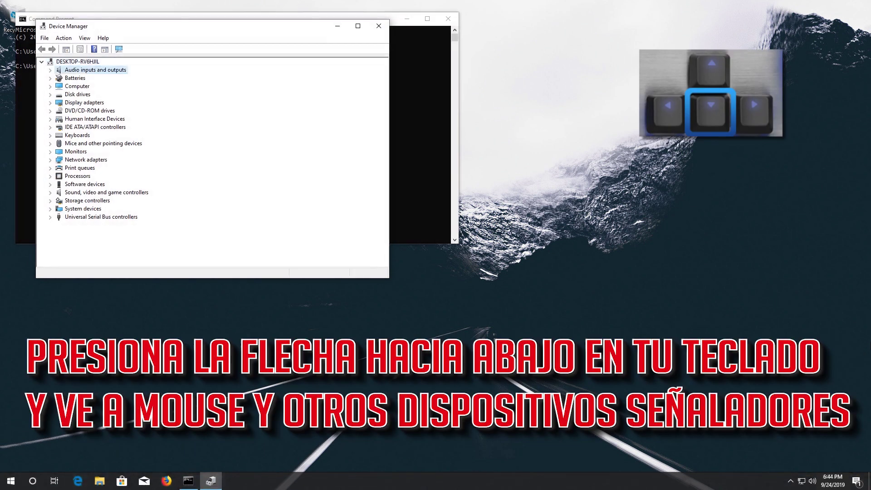
key(Down)
key(Down)
key(Down)
key(Down)
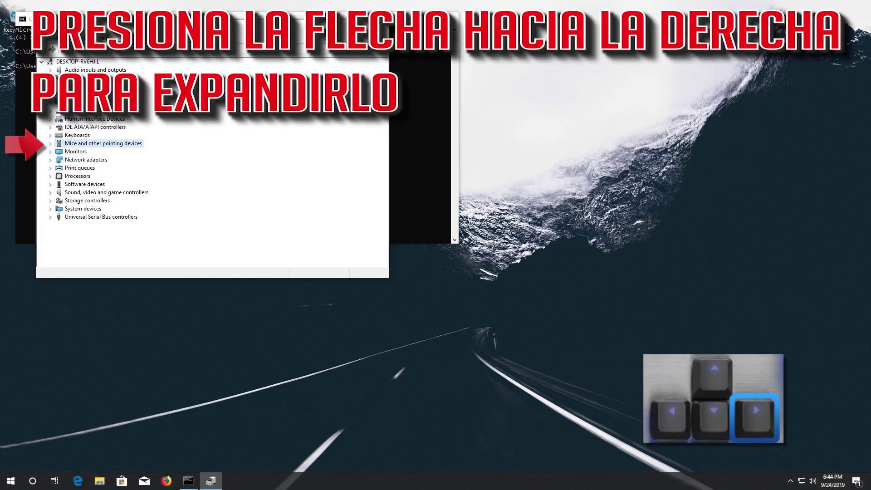
key(Right)
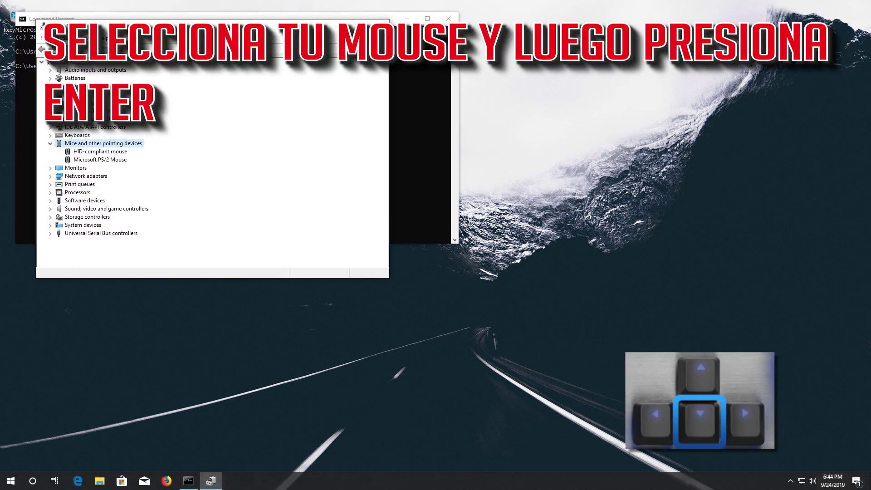
Open the properties of the Microsoft PS/2 Mouse and show its driver page.
key(Down)
key(Down)
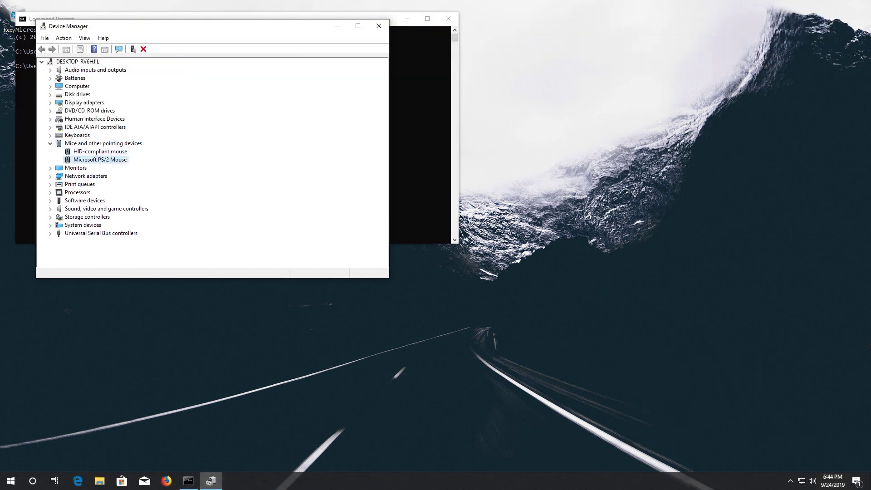
key(Return)
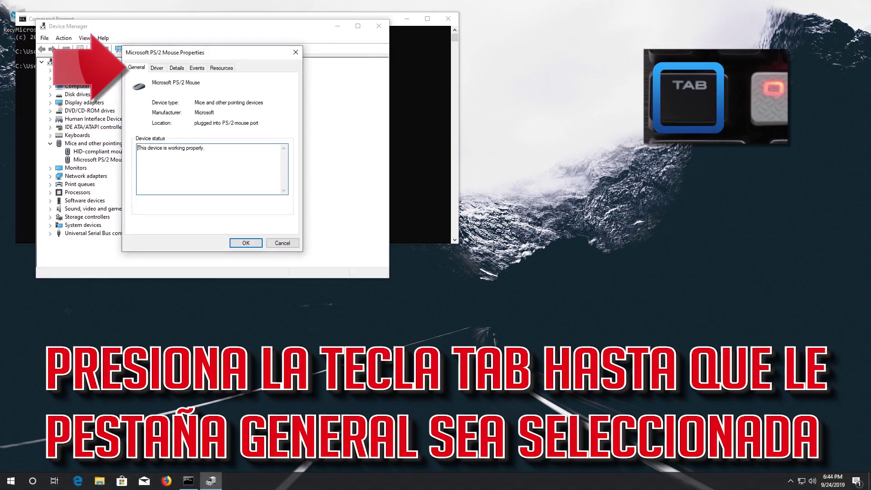
key(Tab)
key(Tab)
key(Tab)
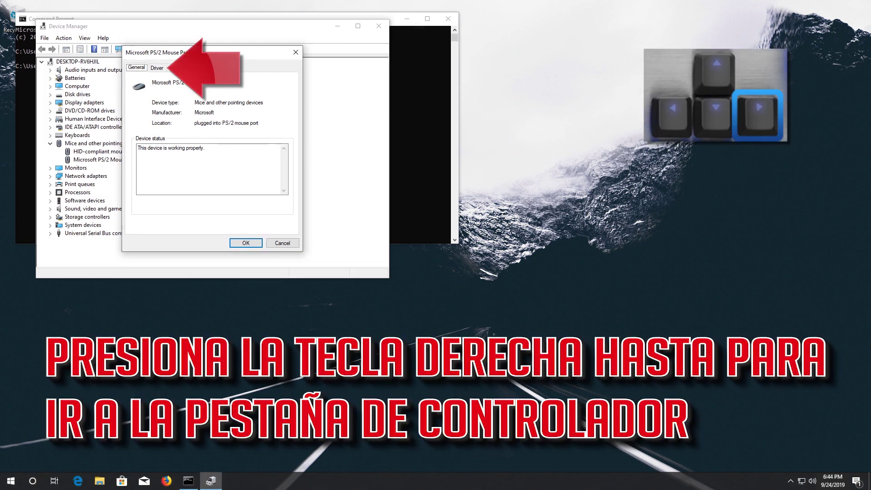
key(Right)
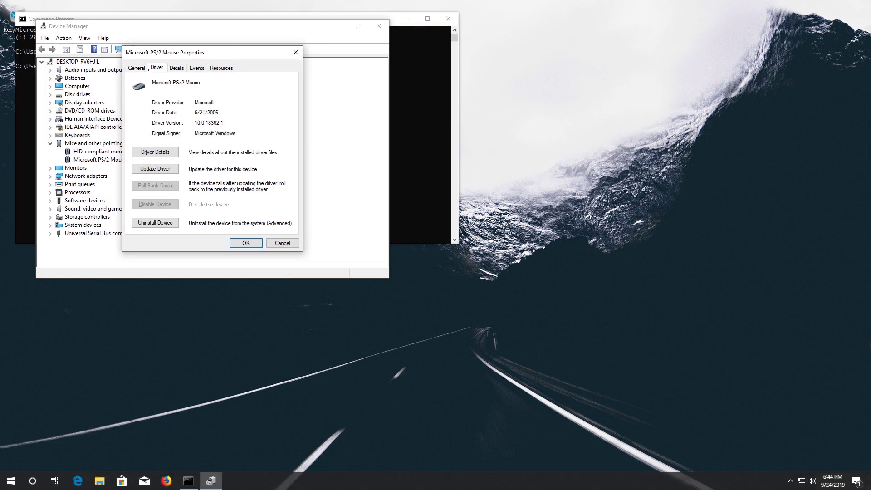
Update the Microsoft PS/2 Mouse driver by searching automatically for updated driver software.
key(Tab)
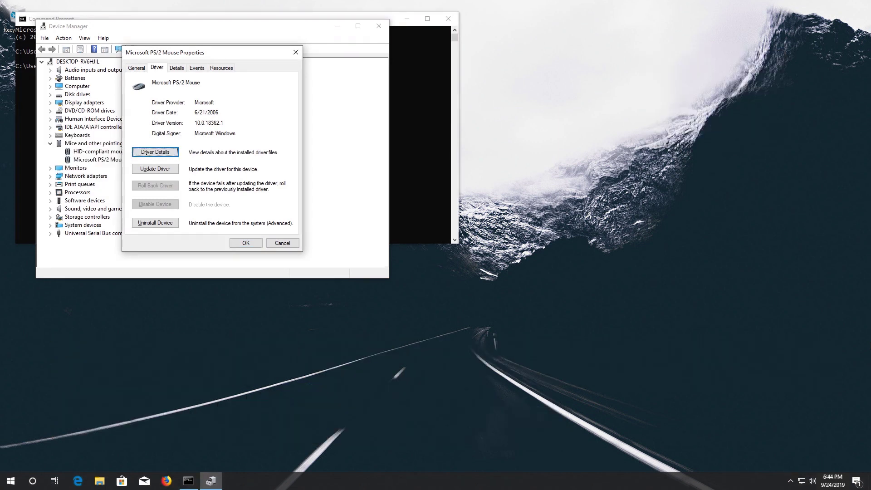
key(Down)
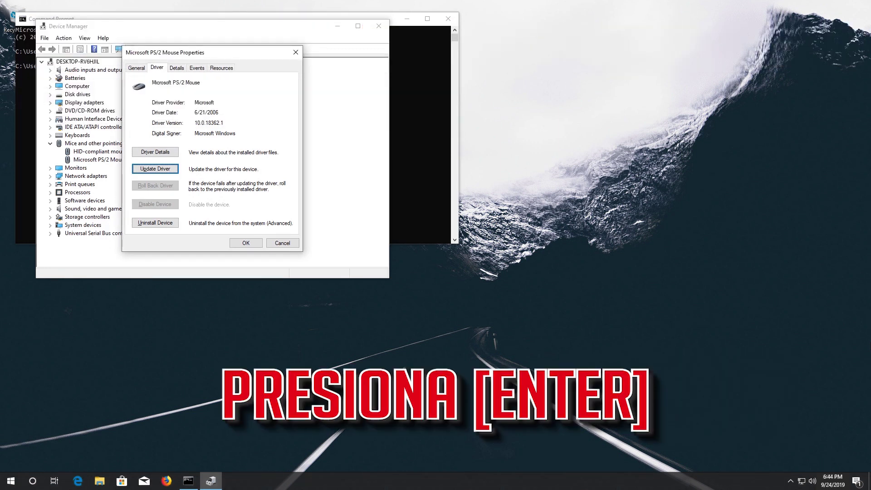
key(Return)
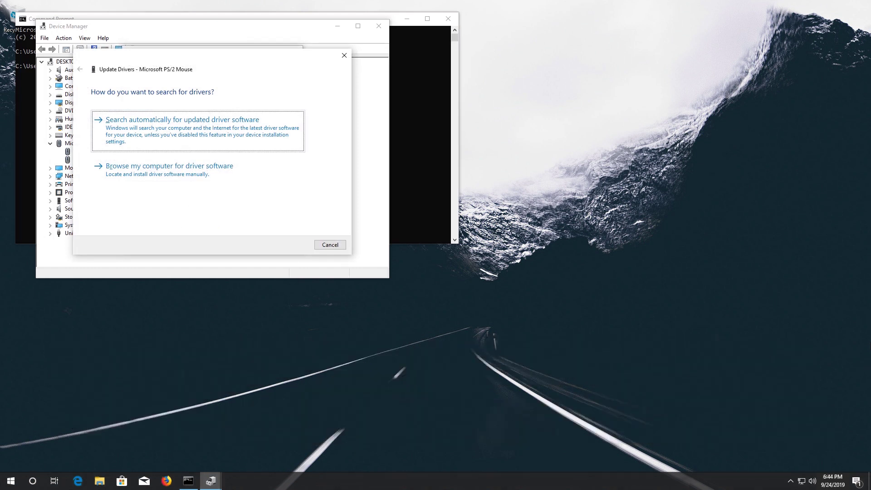
key(Return)
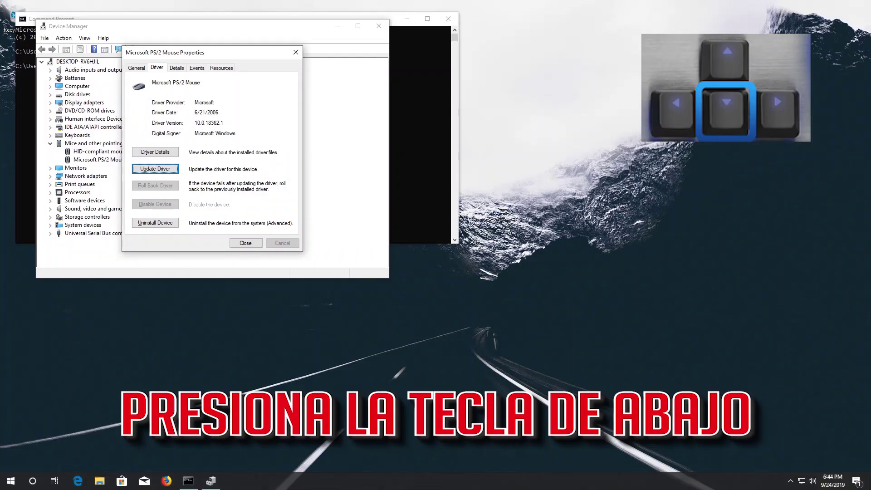
Update the mouse driver manually, picking Microsoft PS/2 Mouse from the list of available drivers on the computer.
key(Return)
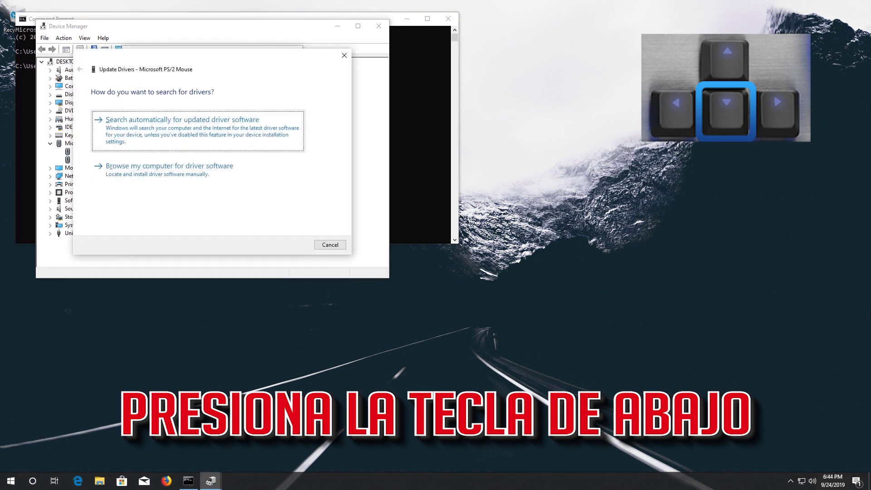
key(Down)
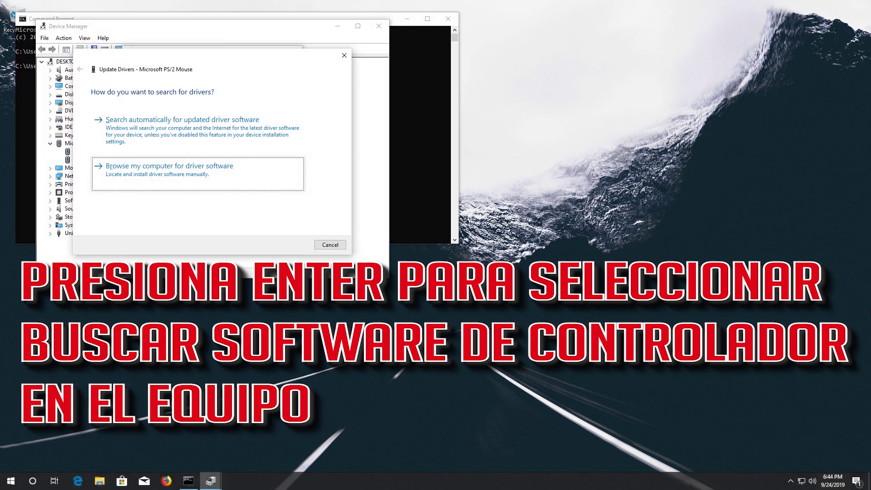
key(Return)
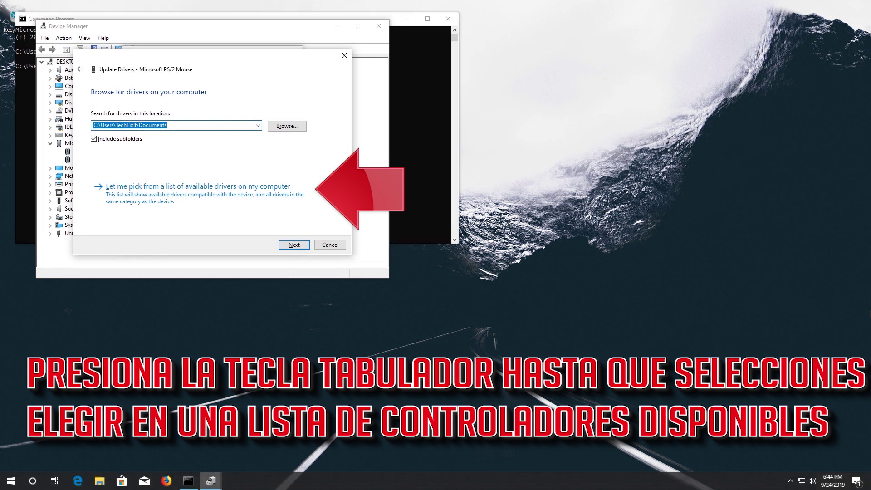
key(Tab)
key(Tab)
key(Tab)
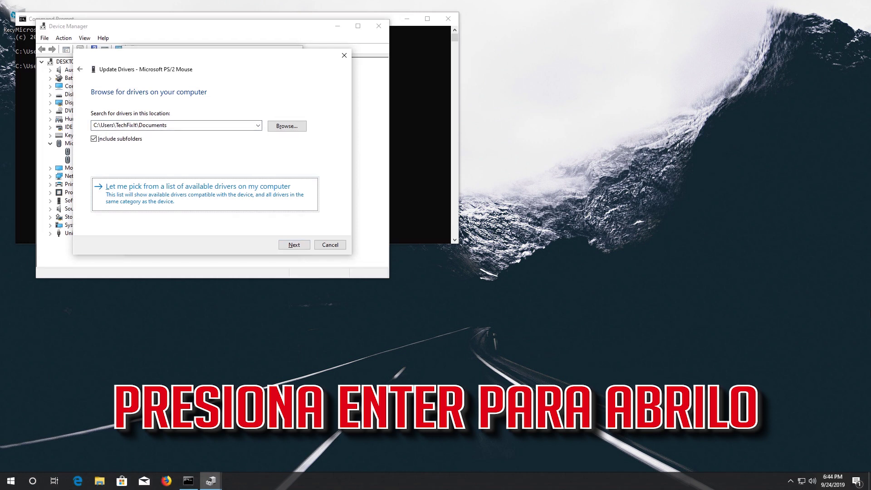
key(Return)
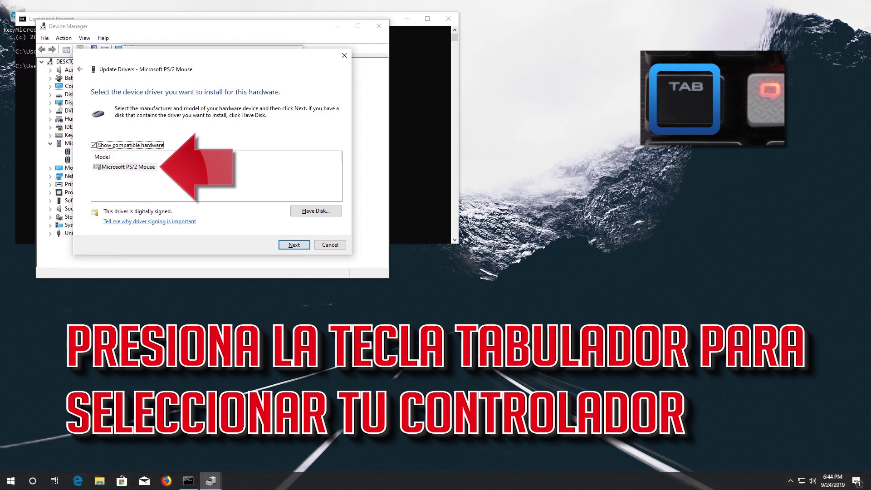
key(Tab)
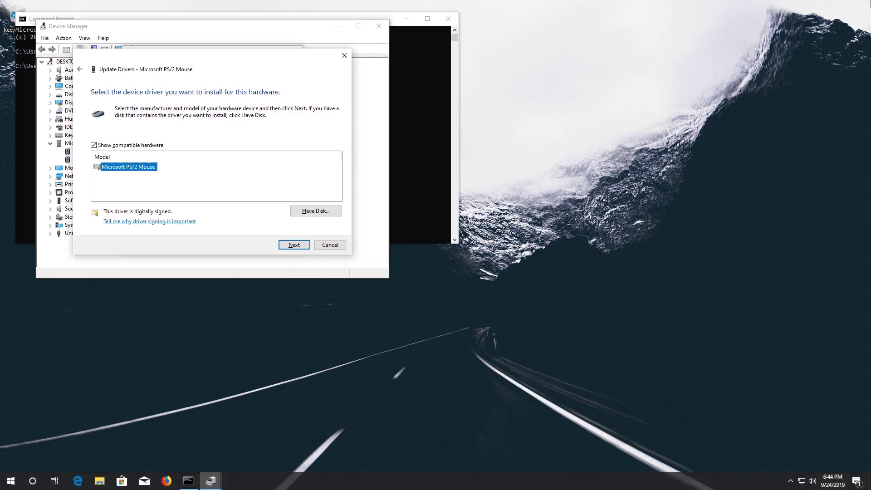
key(Return)
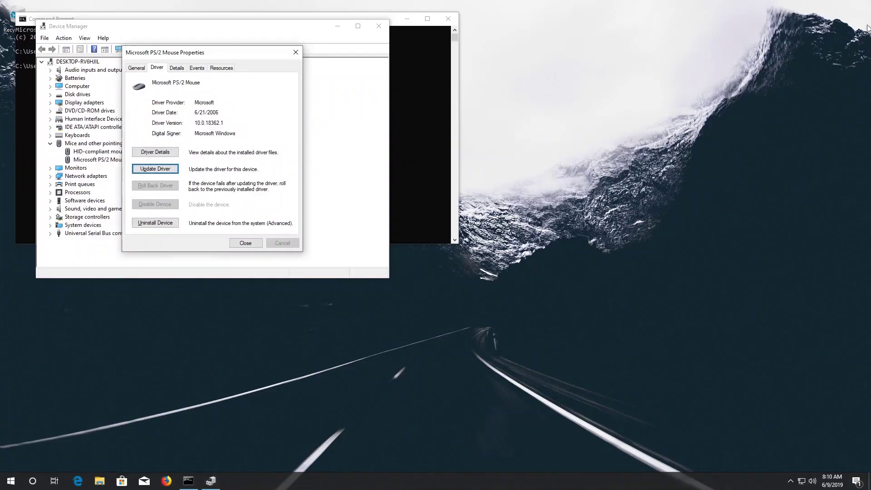
Uninstall the Microsoft PS/2 Mouse device and restart the computer to finish removing it.
key(Down)
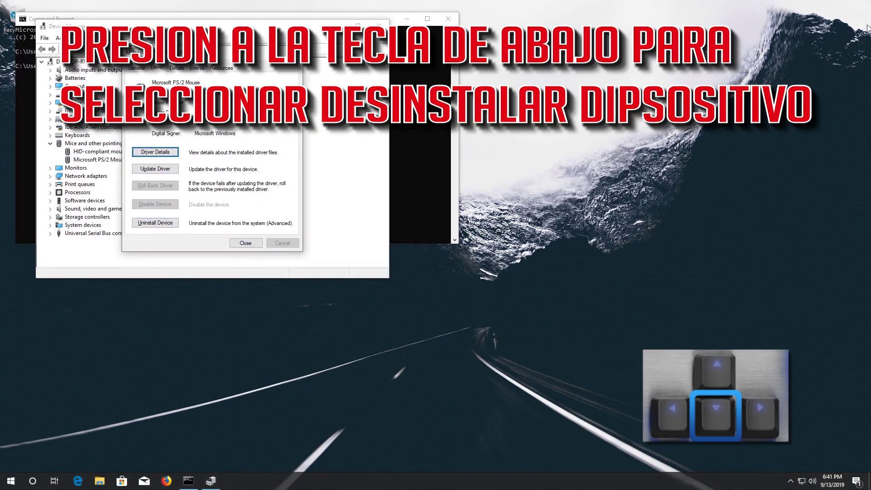
key(Down)
key(Down)
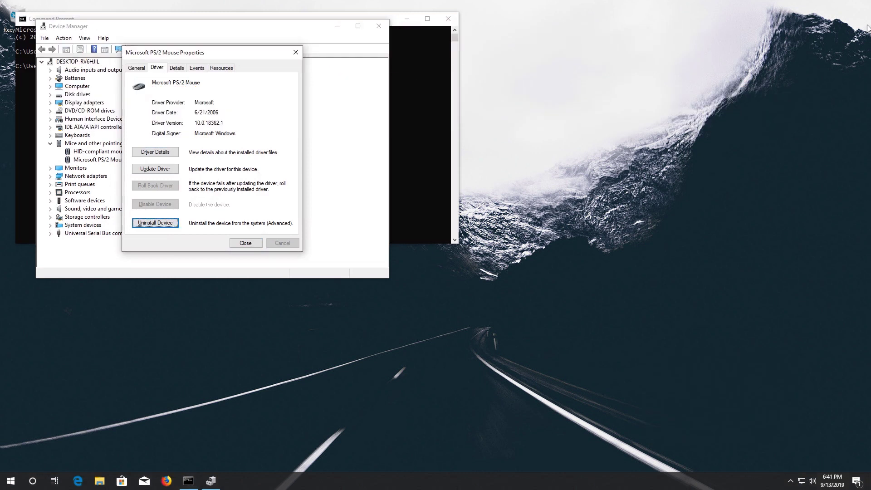
key(Return)
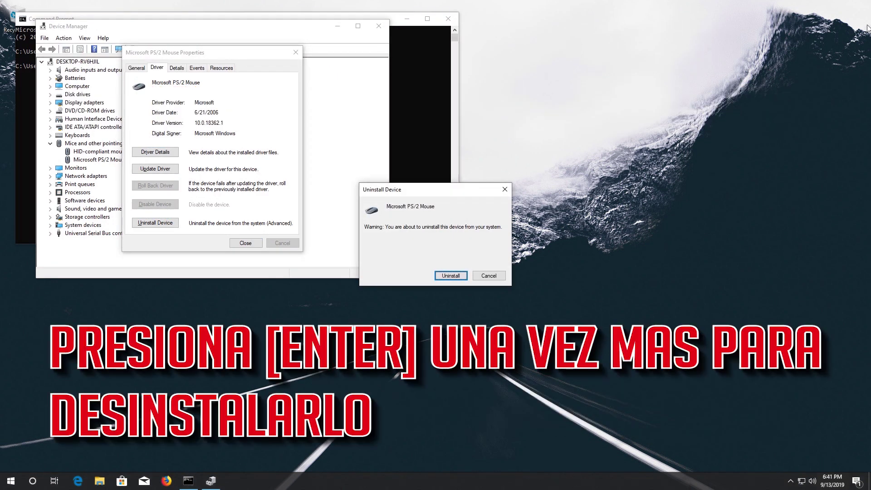
key(Return)
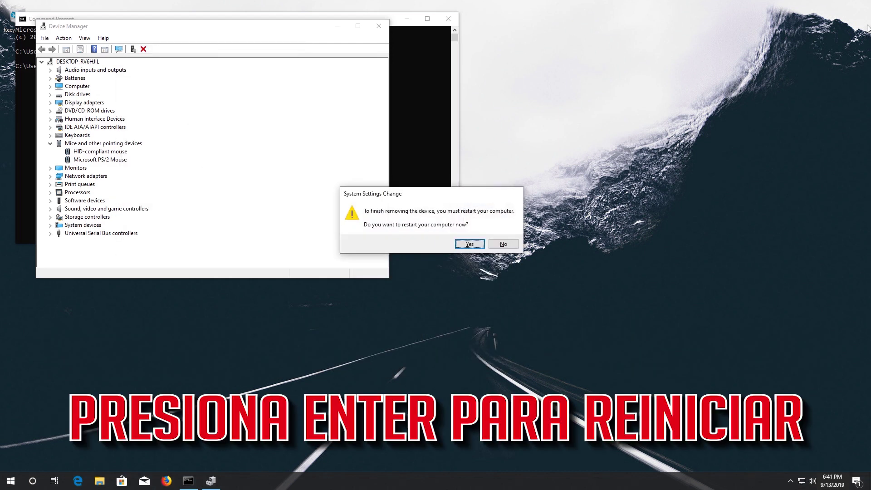
key(Return)
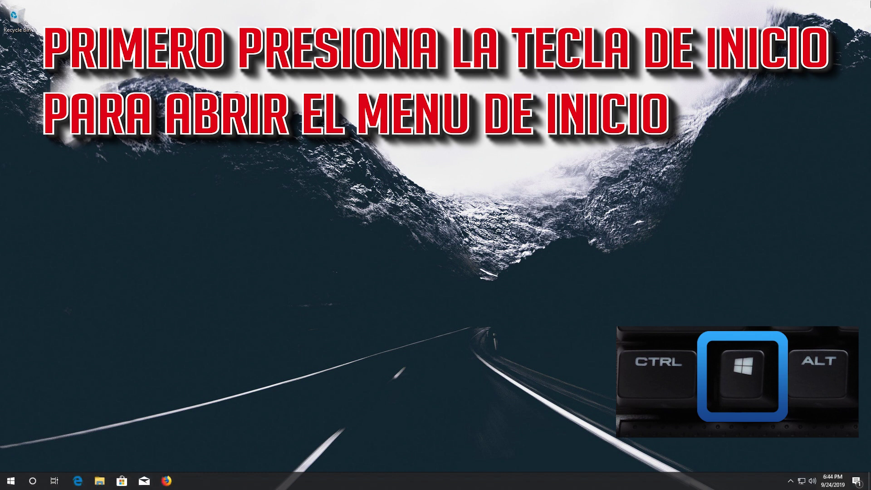
Open the Windows Settings app.
key(super)
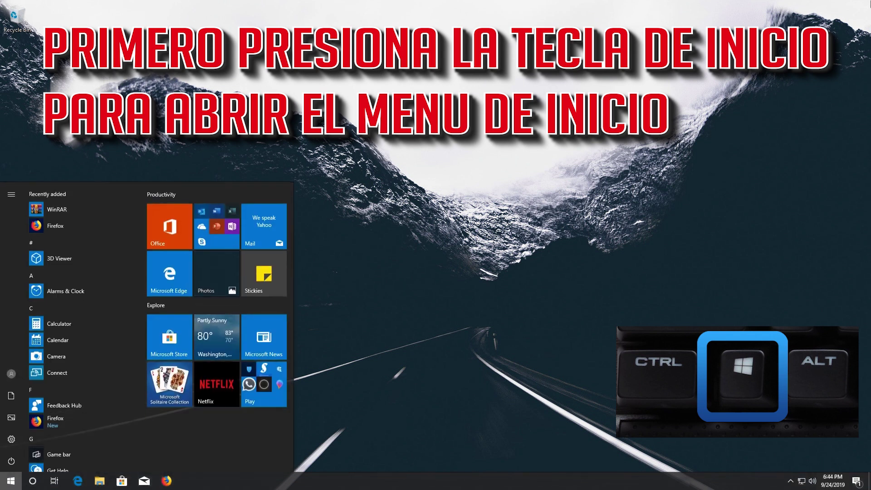
key(Tab)
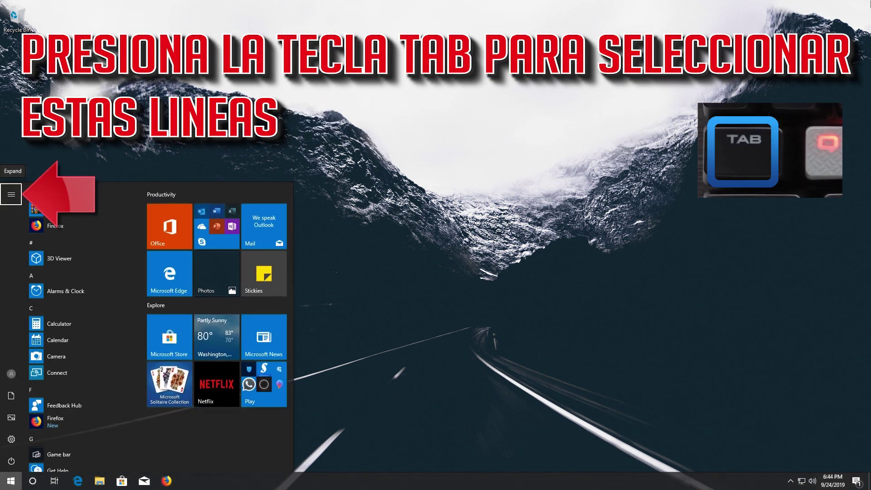
key(Down)
key(Down)
key(Down)
key(Down)
key(Down)
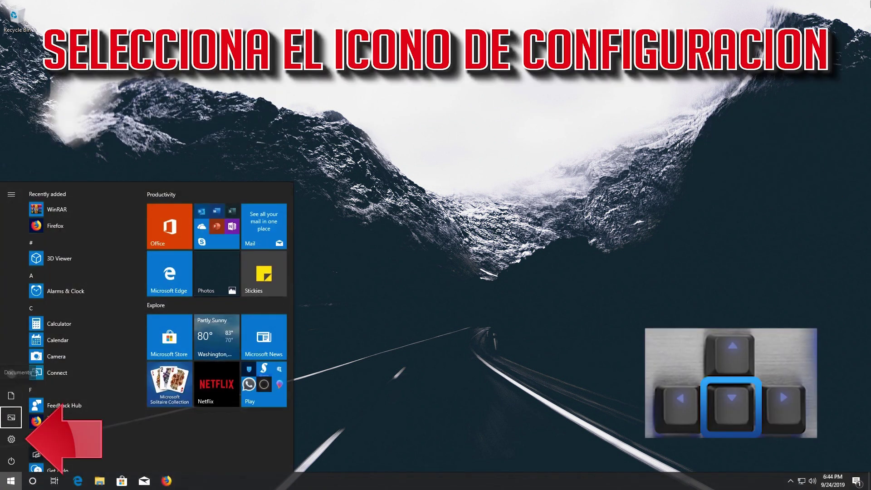
key(Up)
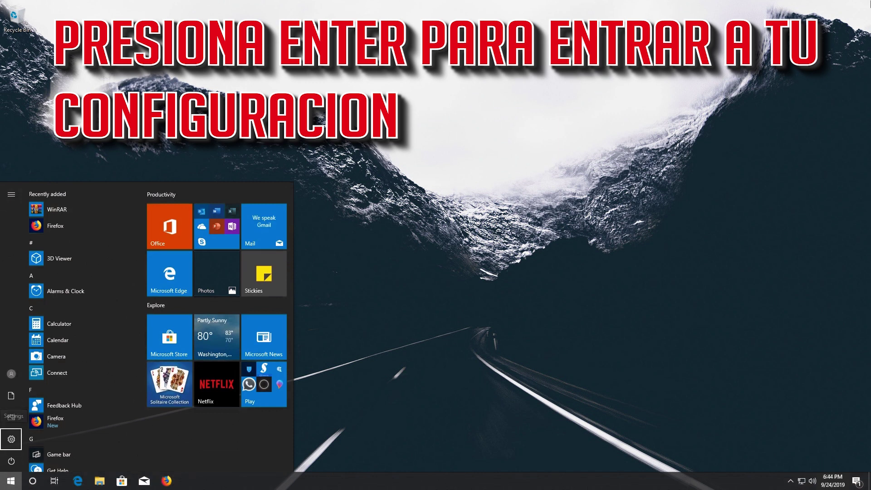
key(Return)
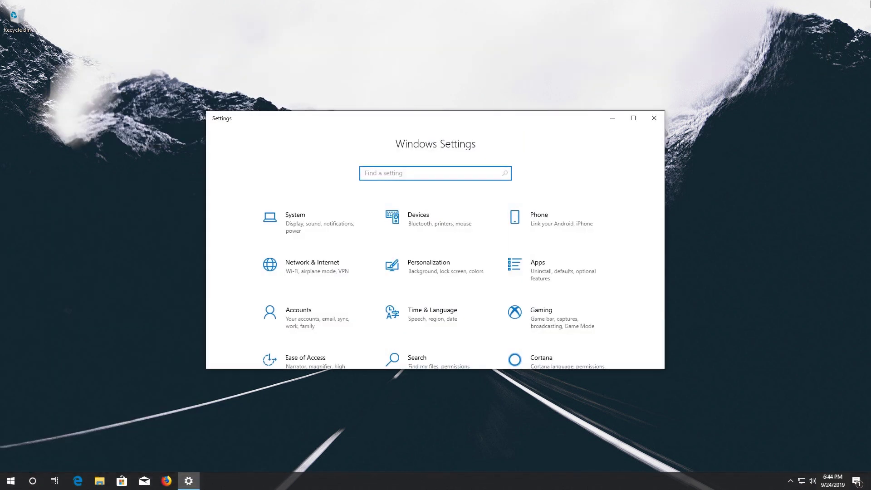
Open the Update & Security category and move focus to its Windows Update page entry.
key(Tab)
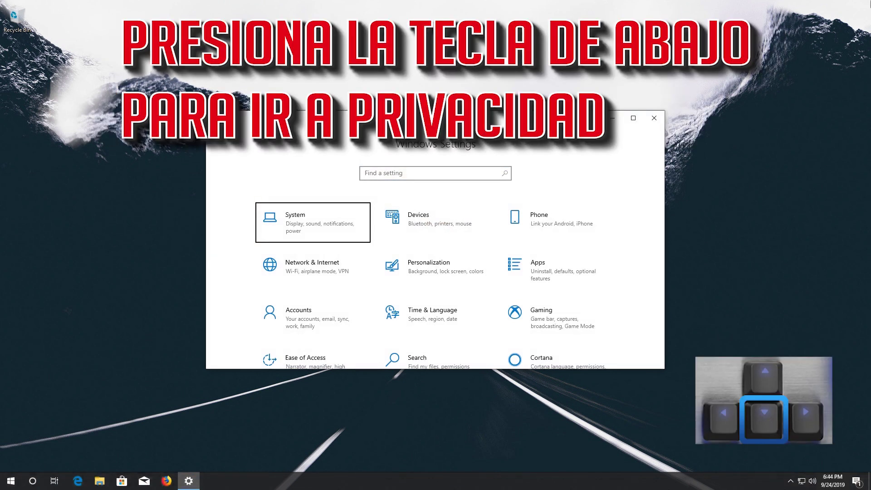
key(Down)
key(Down)
key(Down)
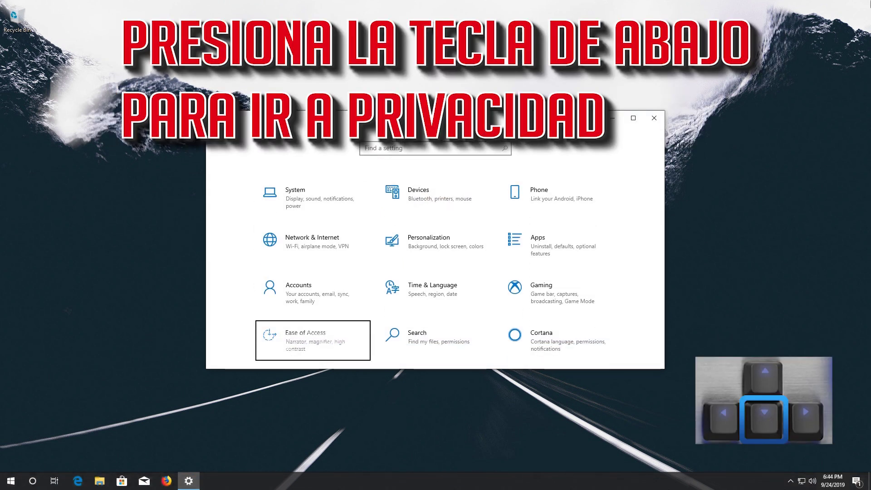
key(Down)
key(Right)
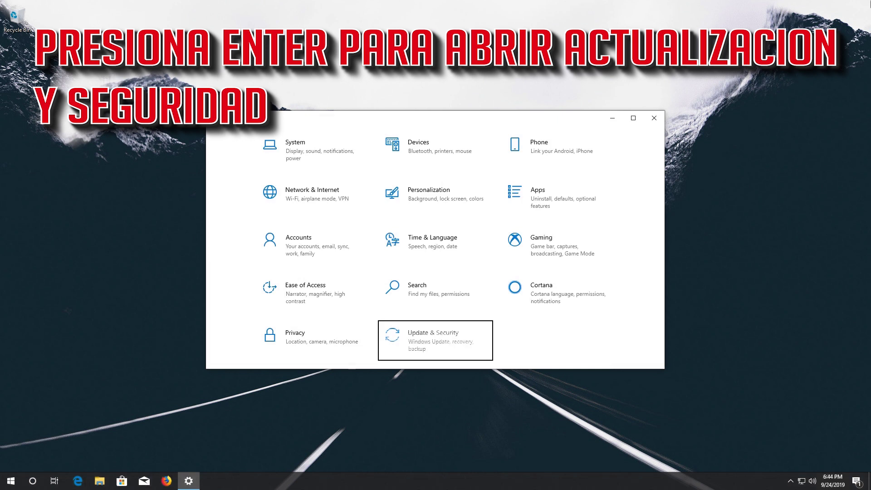
key(Return)
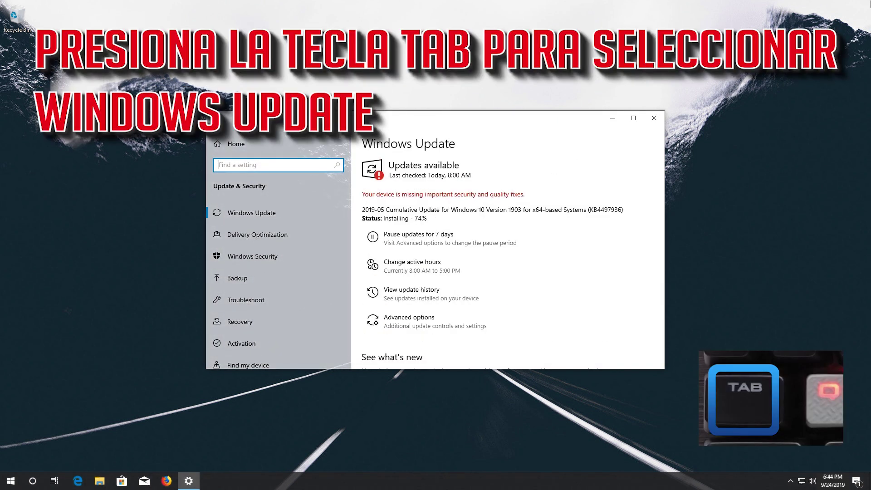
key(Tab)
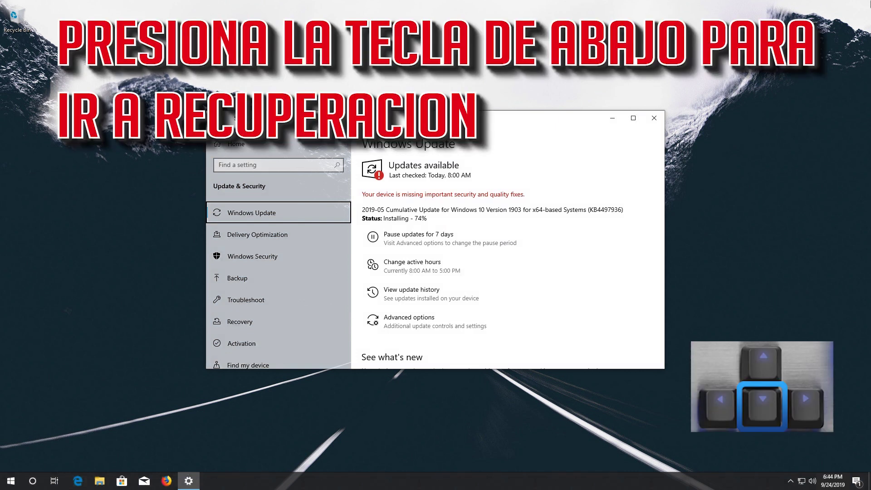
Open the Recovery page of the Update & Security settings.
key(Down)
key(Down)
key(Down)
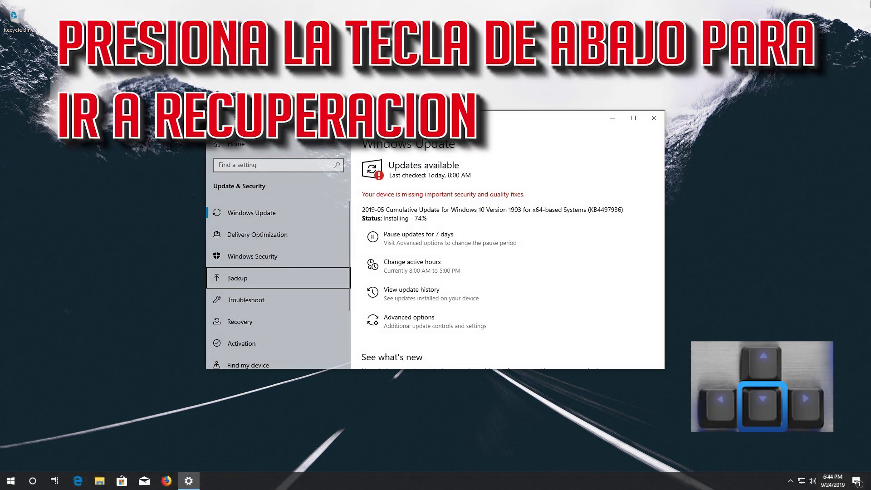
key(Down)
key(Down)
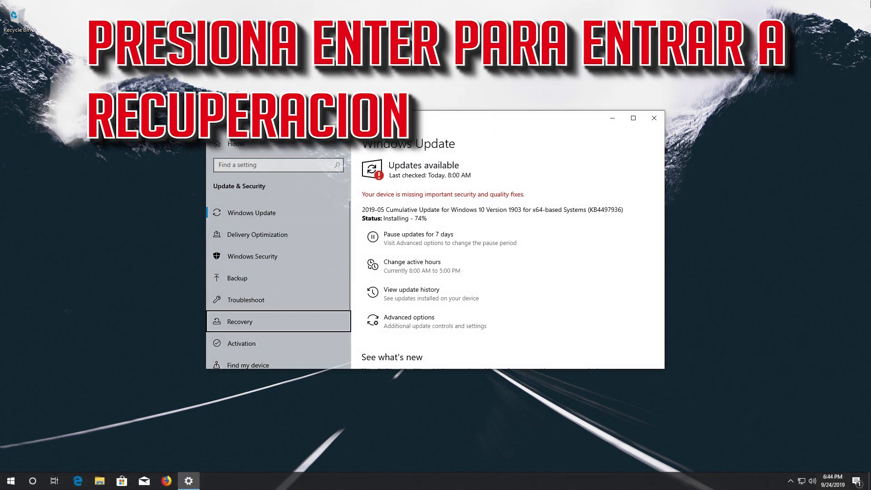
key(Return)
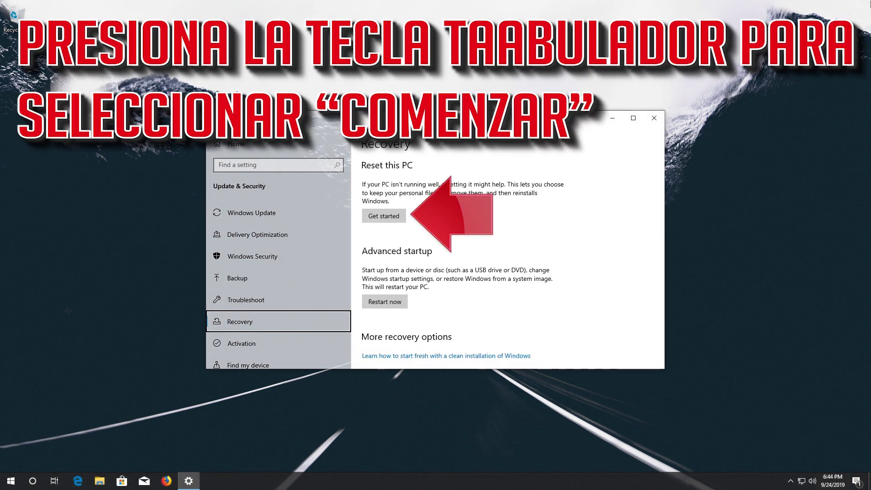
Get started with Reset this PC and choose the Keep my files option.
key(Tab)
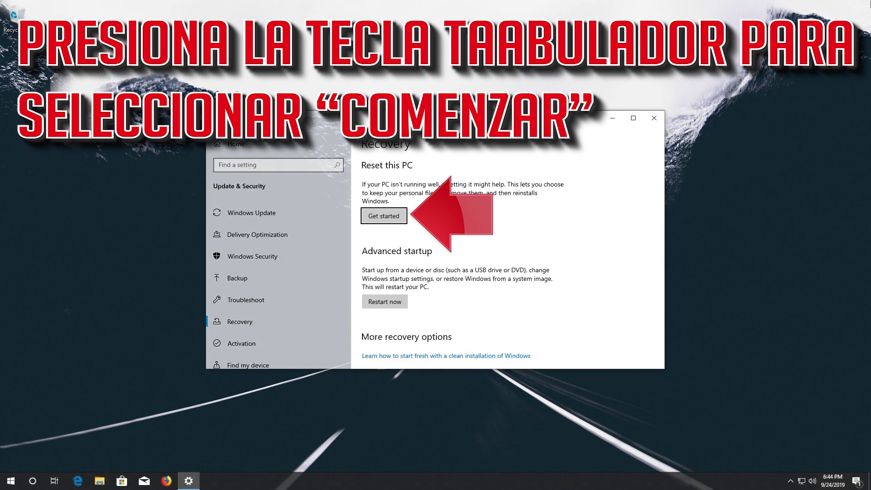
key(Return)
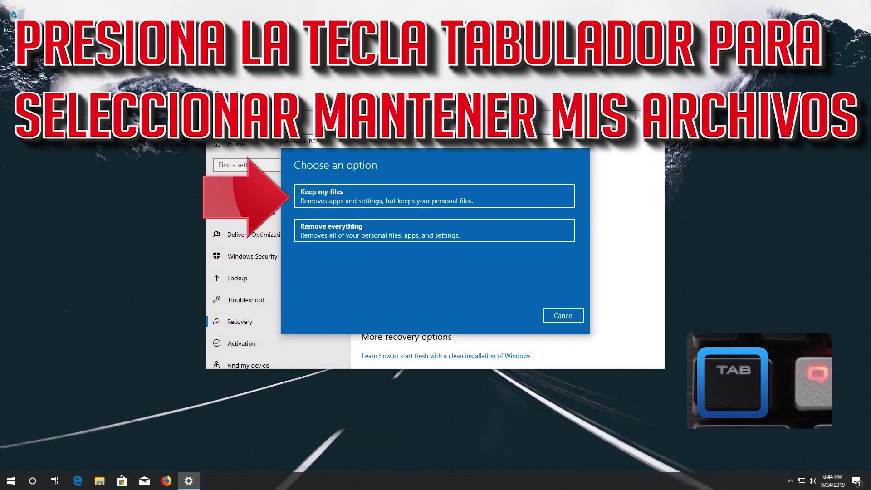
key(Tab)
key(Tab)
key(Tab)
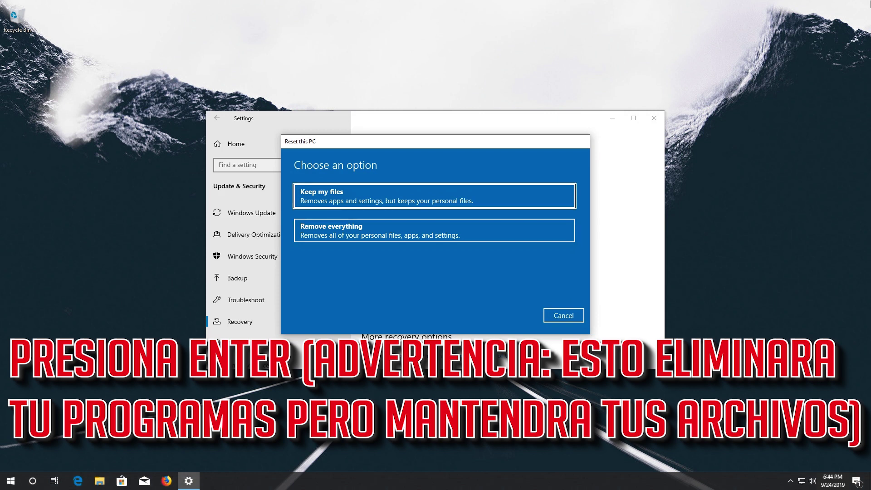
key(Return)
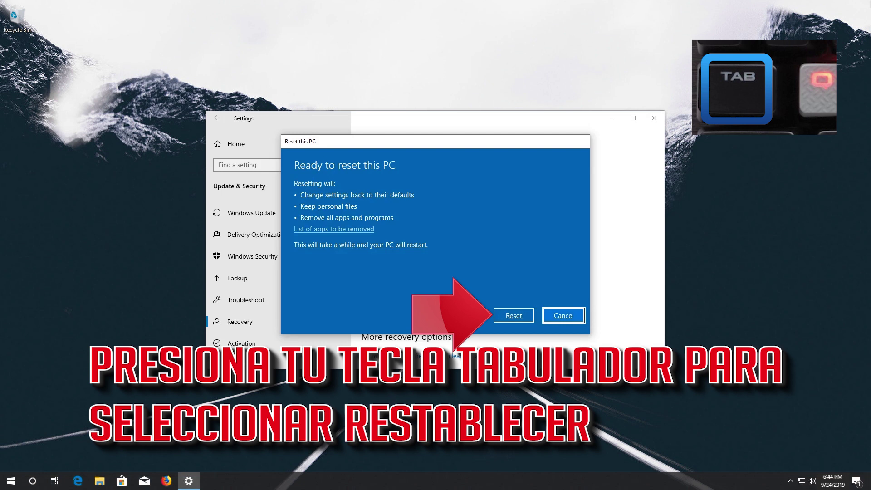
Confirm the reset of this PC to start the process.
key(Tab)
key(Tab)
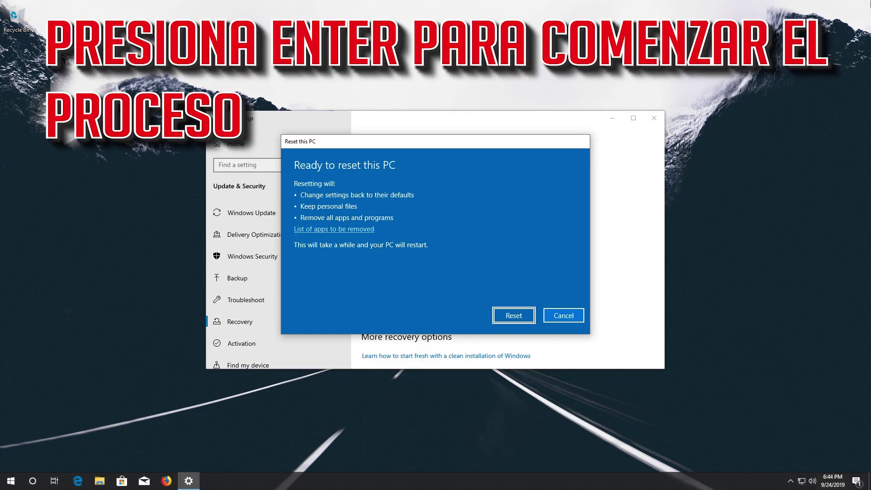
key(Return)
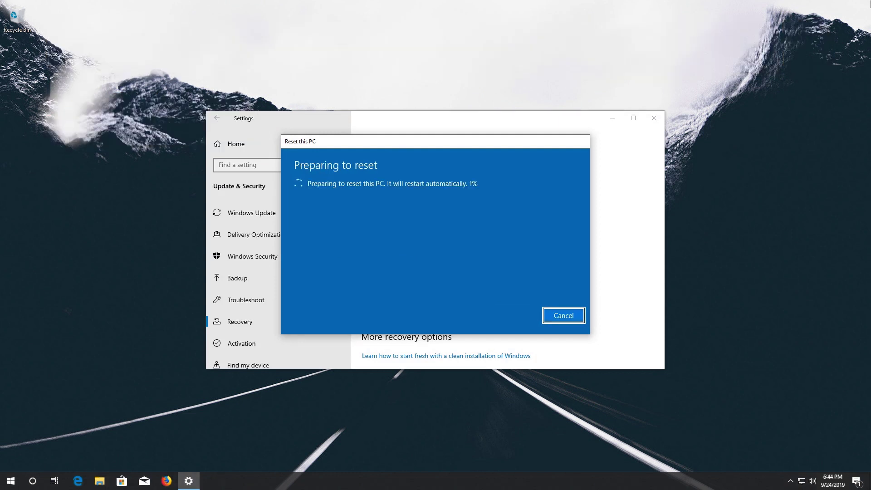